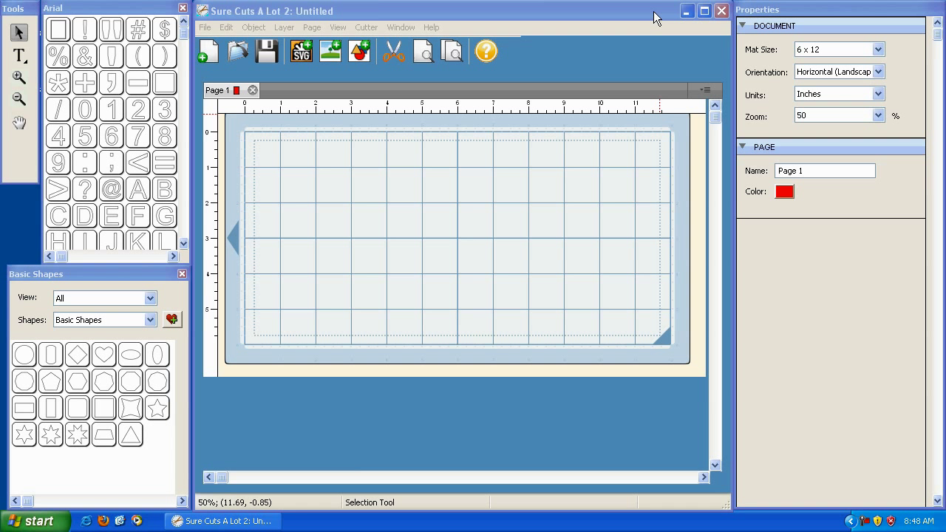
- Bring the program window forward and float the Tools palette over the 6 x 12 cutting mat
{"action": "left_click", "coordinate": [653, 11]}
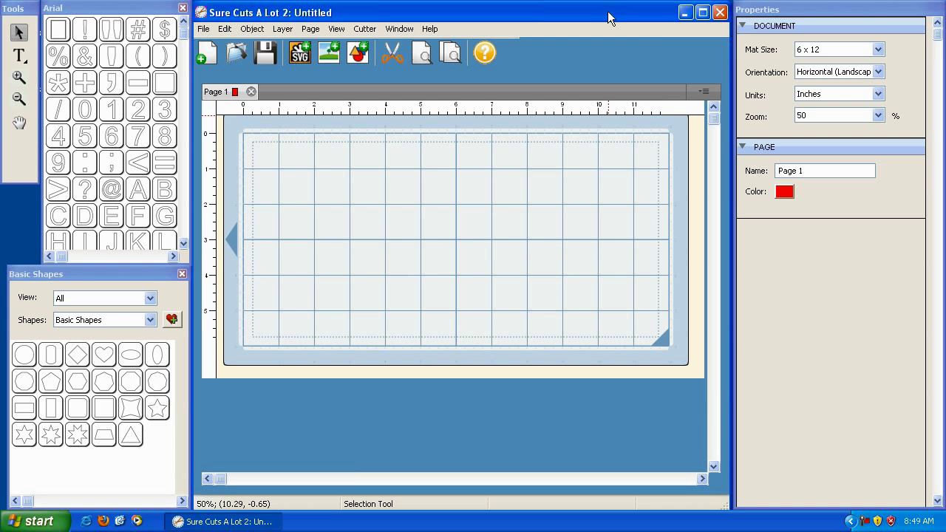
{"action": "left_click_drag", "start_coordinate": [605, 12], "coordinate": [606, 11]}
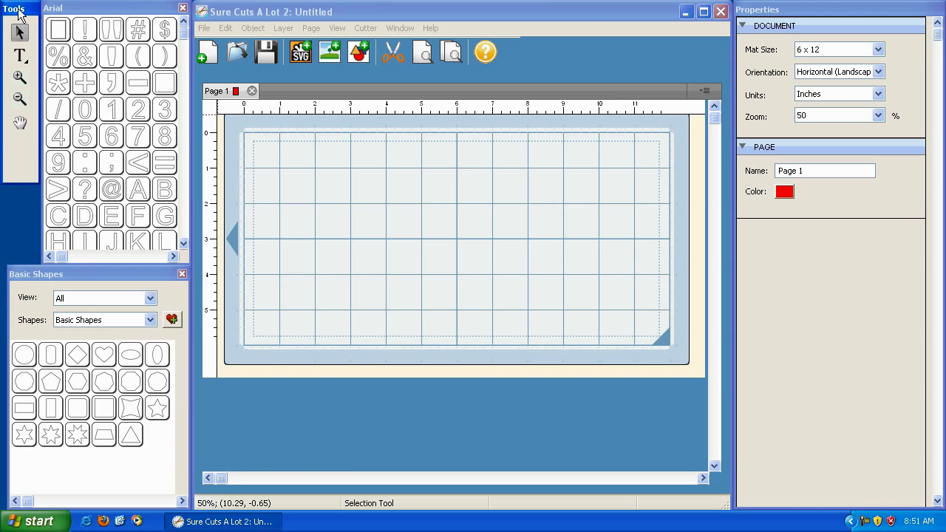
{"action": "left_click_drag", "start_coordinate": [19, 9], "coordinate": [347, 119]}
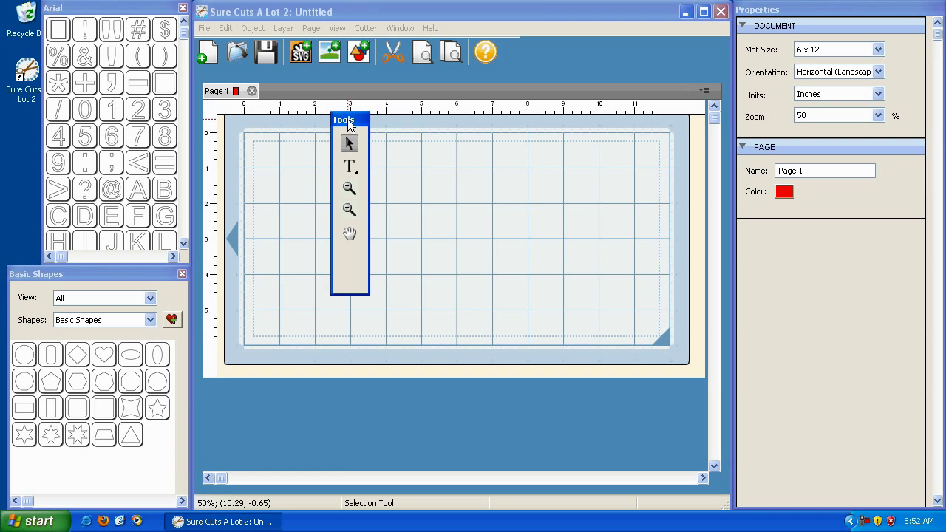
{"action": "left_click_drag", "start_coordinate": [797, 10], "coordinate": [484, 12]}
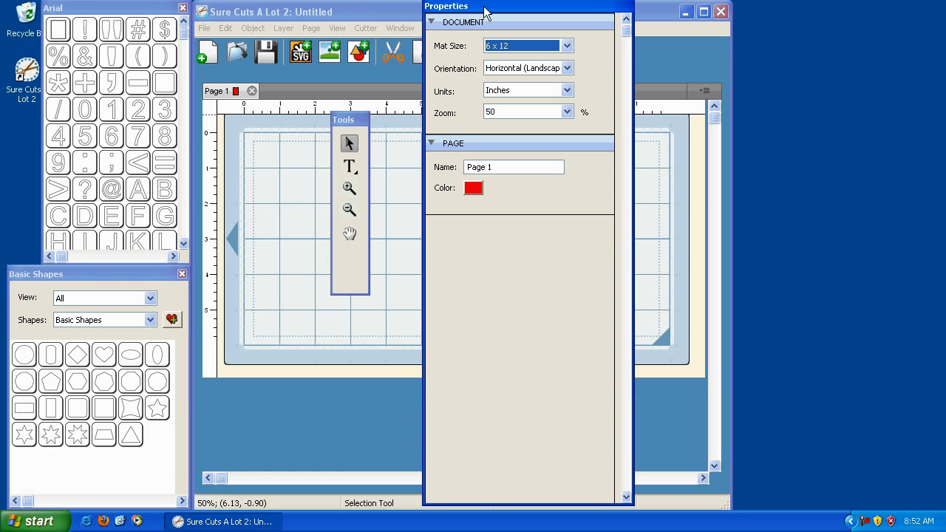
{"action": "left_click_drag", "start_coordinate": [485, 13], "coordinate": [796, 14]}
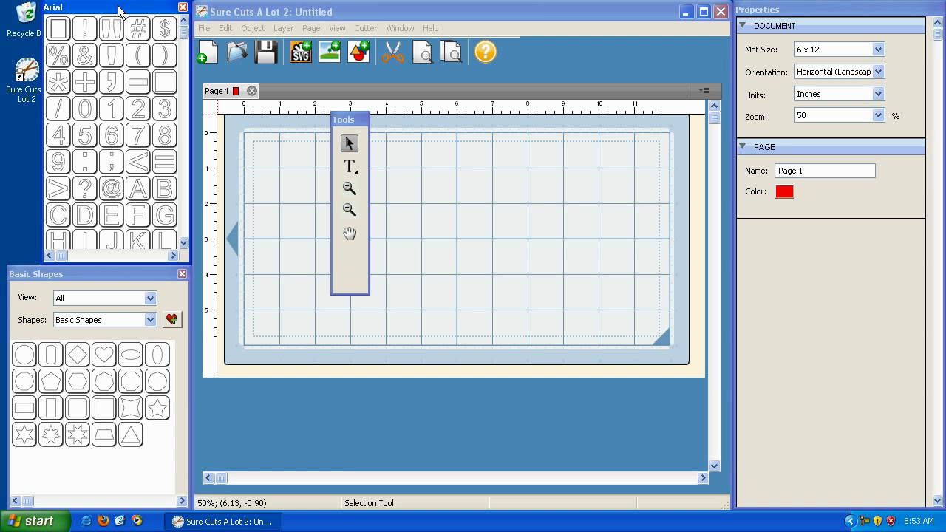
{"action": "left_click_drag", "start_coordinate": [121, 6], "coordinate": [454, 72]}
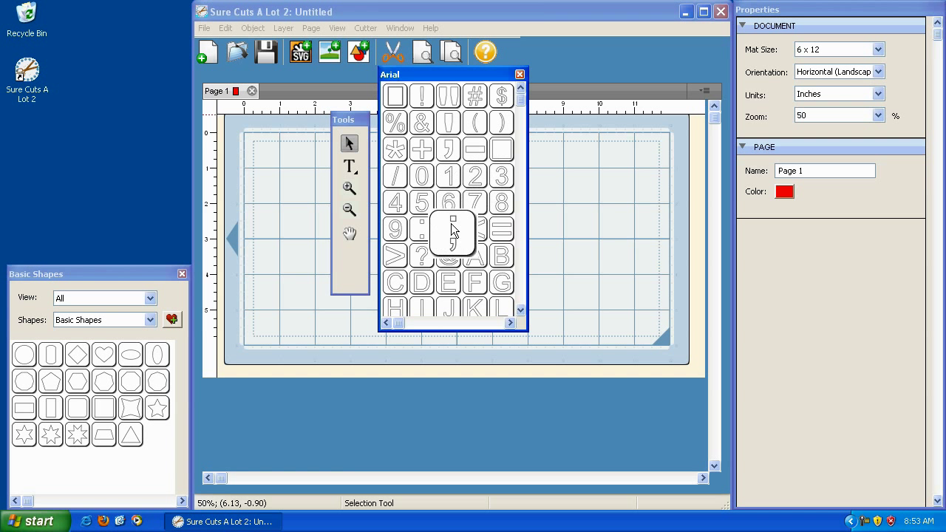
{"action": "mouse_move", "coordinate": [524, 103]}
{"action": "left_mouse_down"}
{"action": "mouse_move", "coordinate": [519, 307]}
{"action": "mouse_move", "coordinate": [521, 113]}
{"action": "left_mouse_up"}
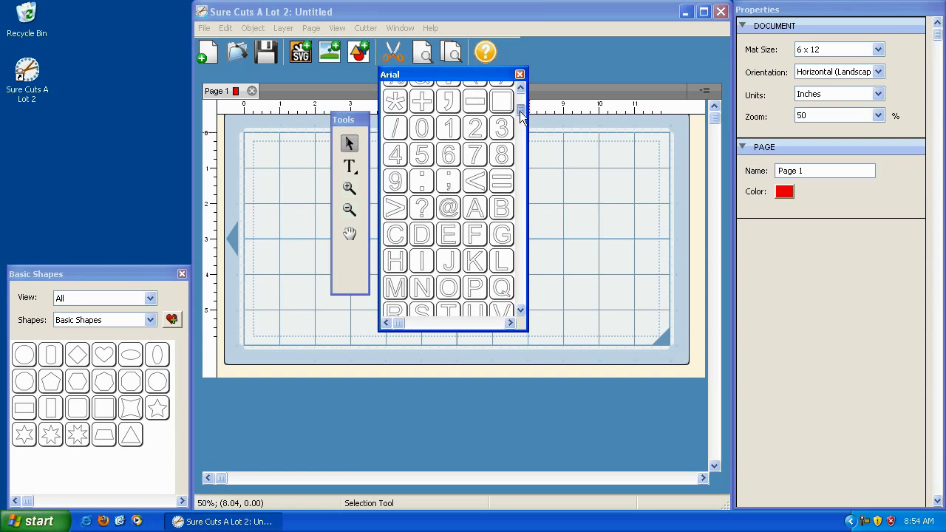
{"action": "left_click_drag", "start_coordinate": [473, 74], "coordinate": [135, 6]}
{"action": "left_click_drag", "start_coordinate": [86, 274], "coordinate": [461, 155]}
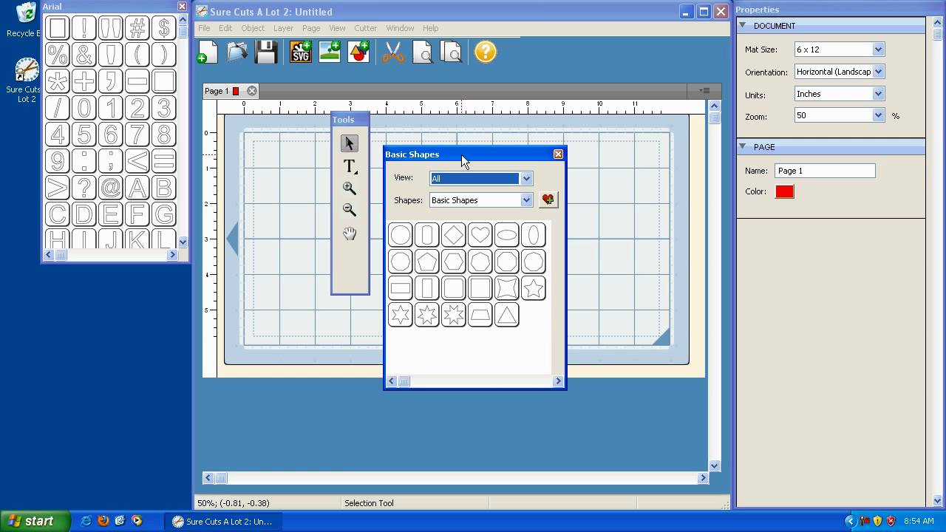
{"action": "key", "text": "Tab"}
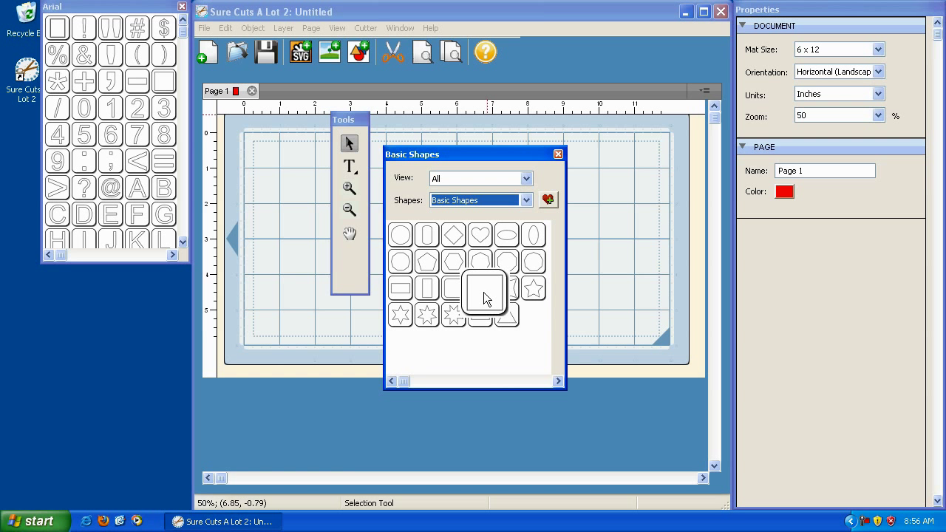
{"action": "left_click", "coordinate": [526, 200]}
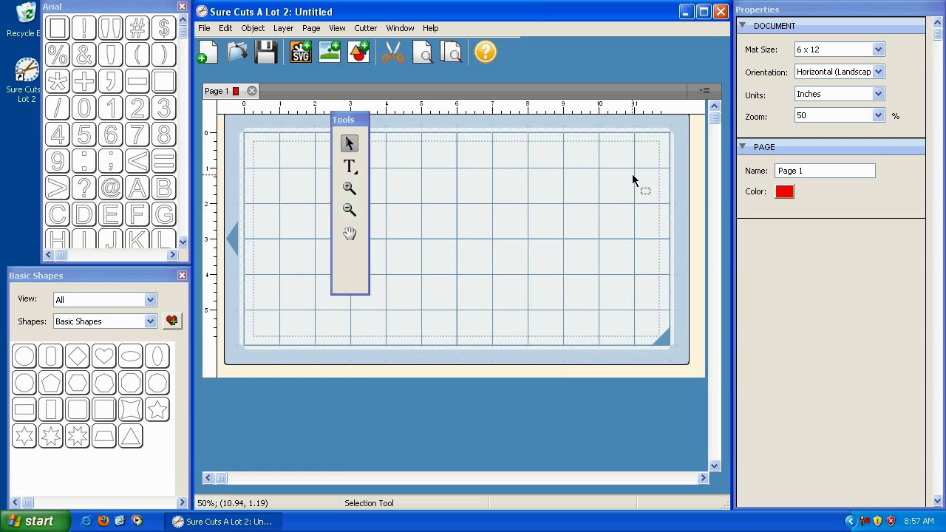
{"action": "left_click", "coordinate": [401, 30]}
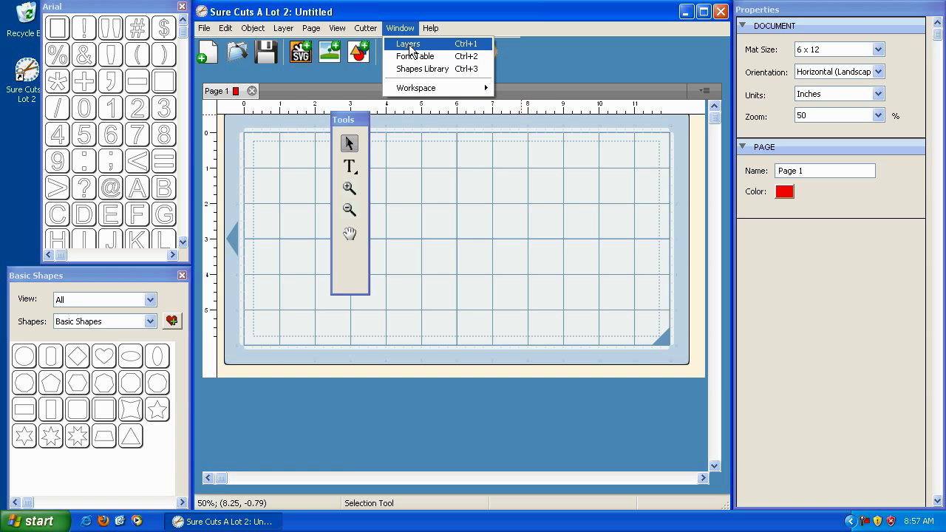
{"action": "left_click", "coordinate": [409, 44]}
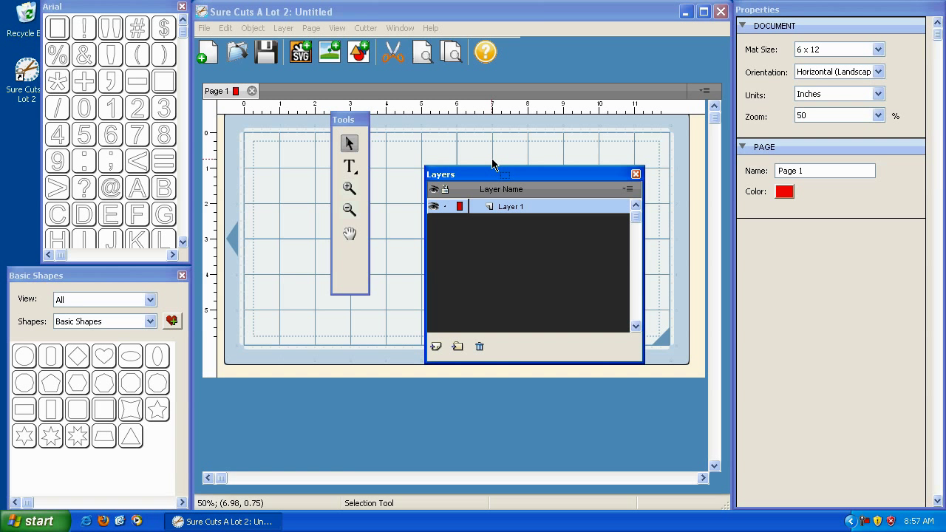
{"action": "left_click", "coordinate": [636, 174]}
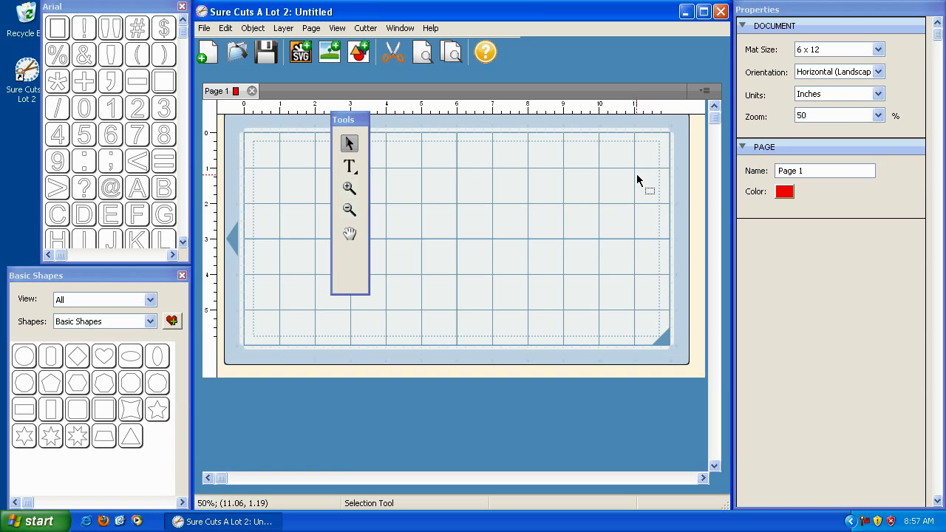
- Save the current panel layout as a custom workspace under the user's own workspace name
{"action": "left_click", "coordinate": [397, 28]}
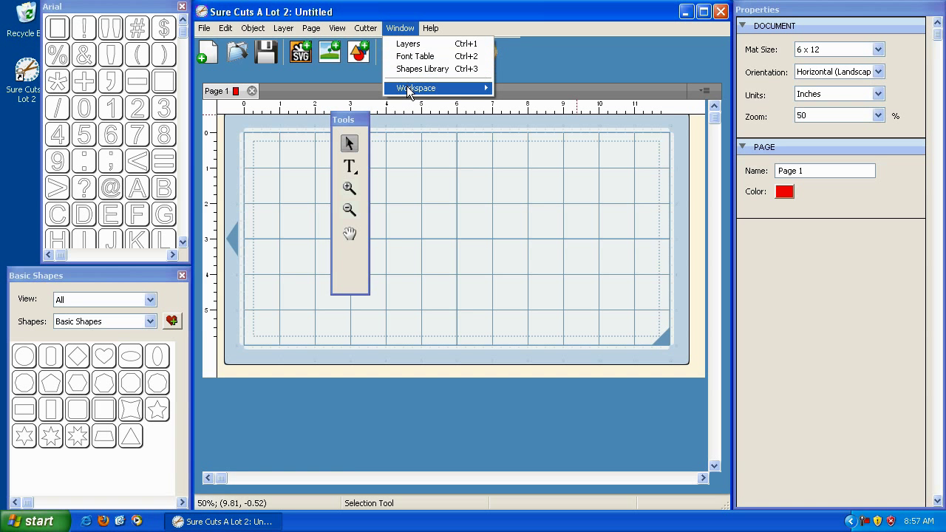
{"action": "mouse_move", "coordinate": [407, 86]}
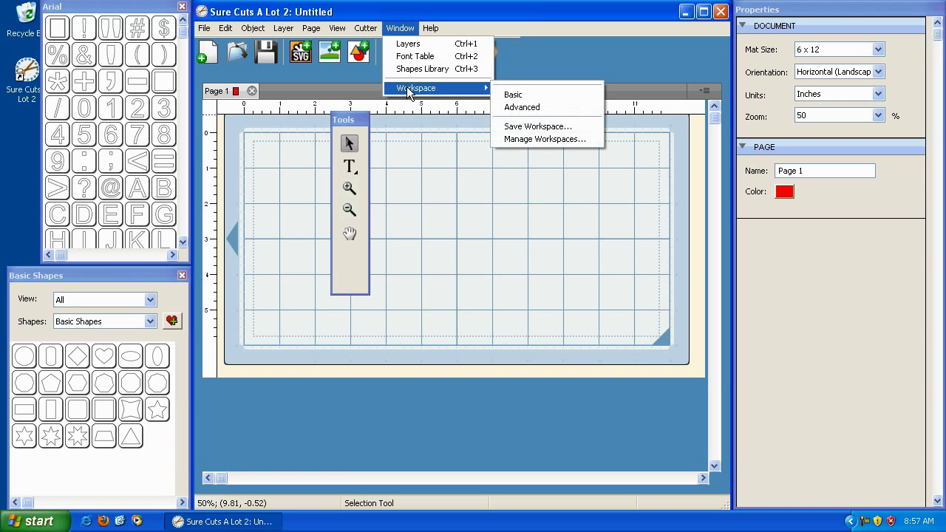
{"action": "left_click", "coordinate": [515, 130]}
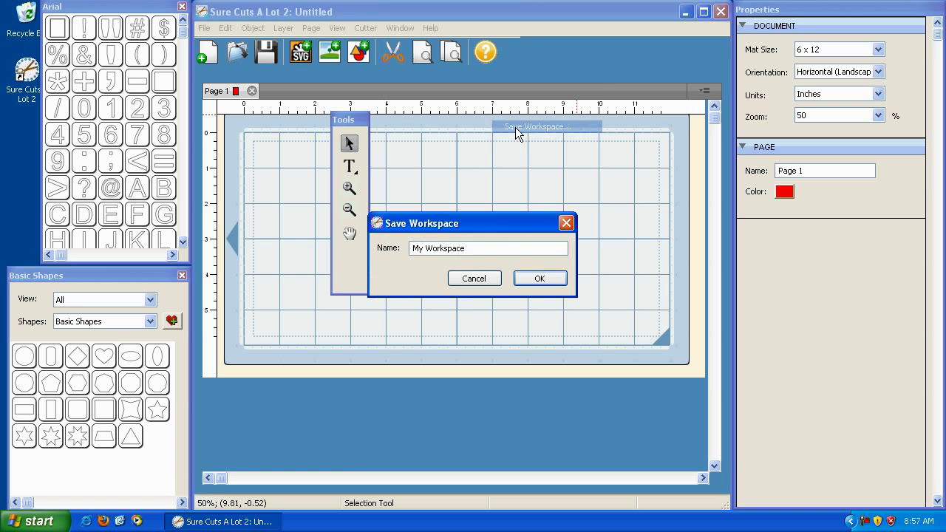
{"action": "left_click_drag", "start_coordinate": [479, 246], "coordinate": [384, 248]}
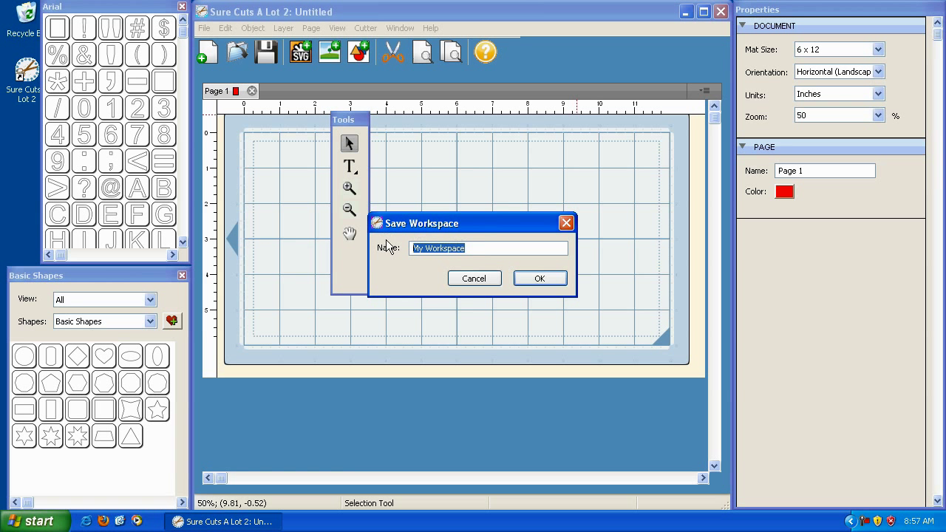
{"action": "type", "text": "Leo's"}
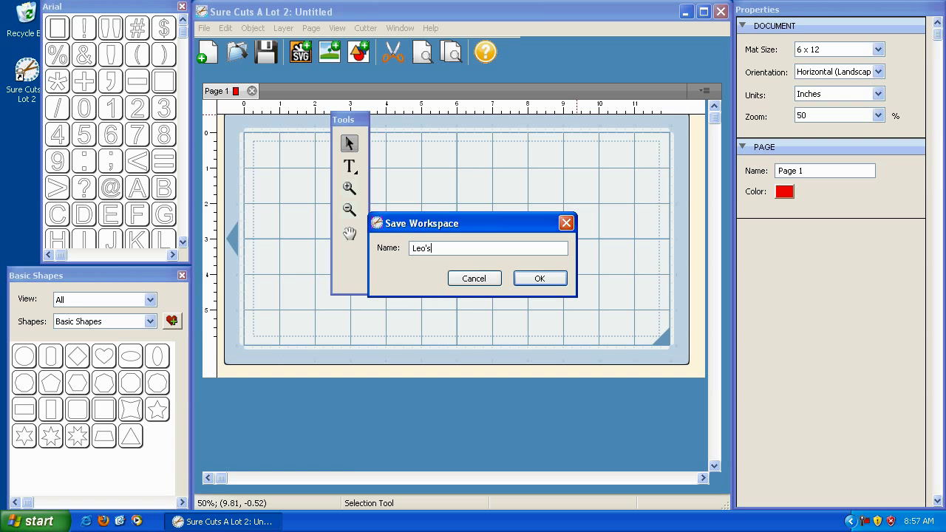
{"action": "type", "text": " Workspace"}
{"action": "left_click", "coordinate": [529, 277]}
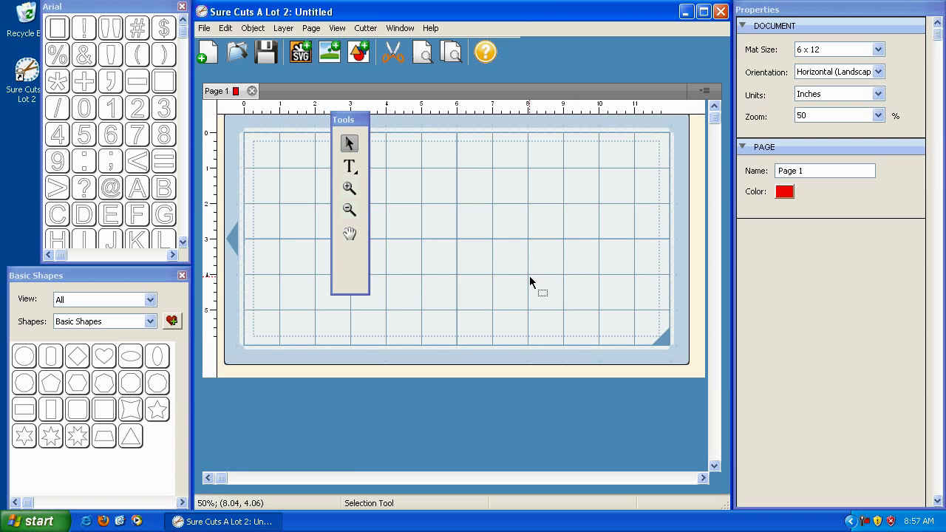
- Park the Tools palette beside the page properties and close the Arial and Basic Shapes panels
{"action": "left_click_drag", "start_coordinate": [362, 120], "coordinate": [797, 267]}
{"action": "left_click", "coordinate": [182, 6]}
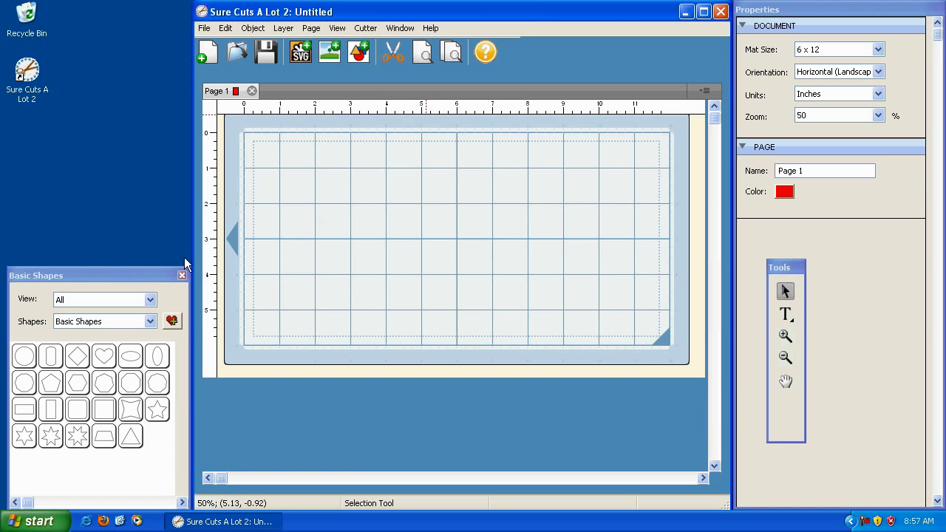
{"action": "left_click", "coordinate": [182, 274]}
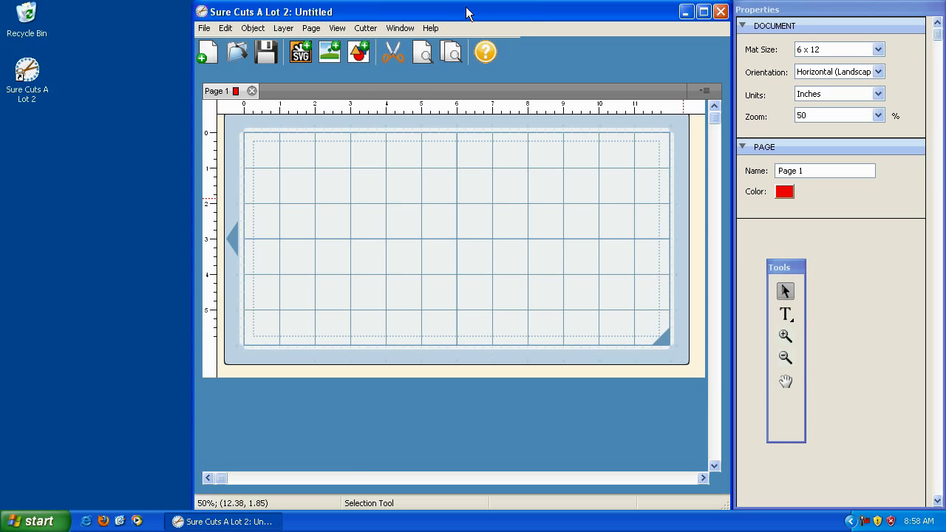
- Load the saved custom workspace from Window > Workspace, restoring the Arial and Basic Shapes panels
{"action": "left_click", "coordinate": [400, 28]}
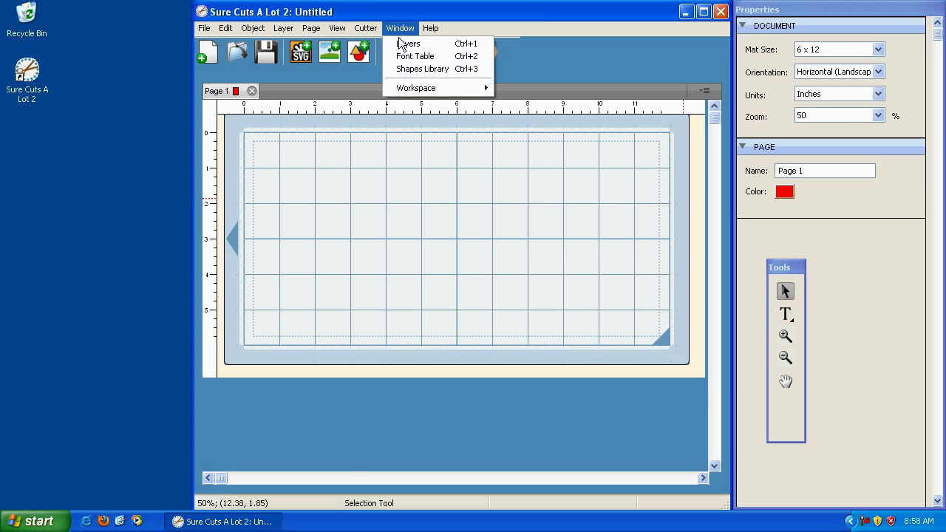
{"action": "mouse_move", "coordinate": [415, 91]}
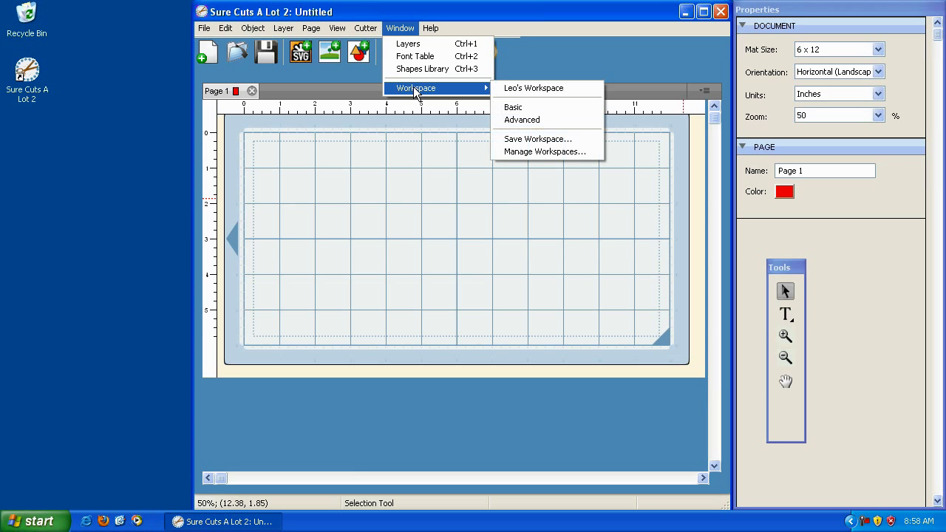
{"action": "left_click", "coordinate": [532, 89]}
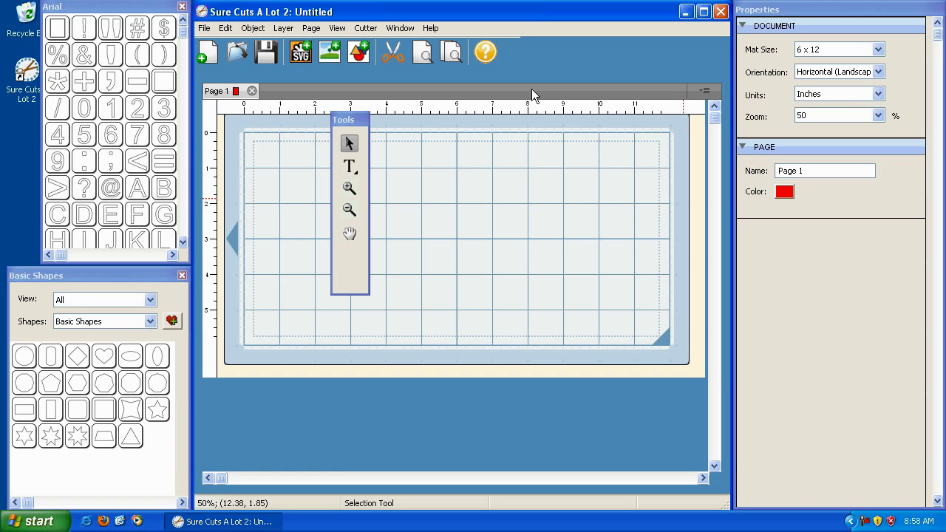
- Close the font and shapes panels, show an enlarged Layers panel bottom-left and put Tools top-left
{"action": "left_click", "coordinate": [183, 278]}
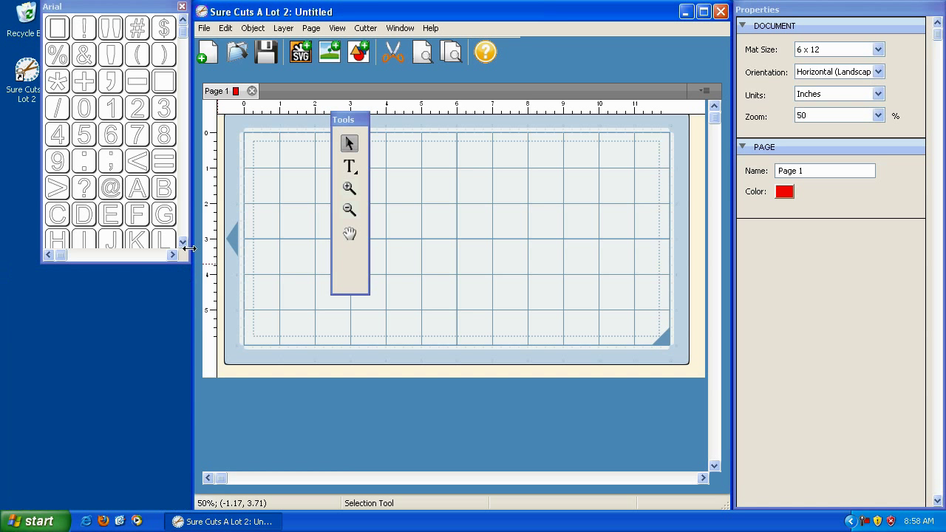
{"action": "left_click", "coordinate": [182, 5]}
{"action": "left_click", "coordinate": [391, 28]}
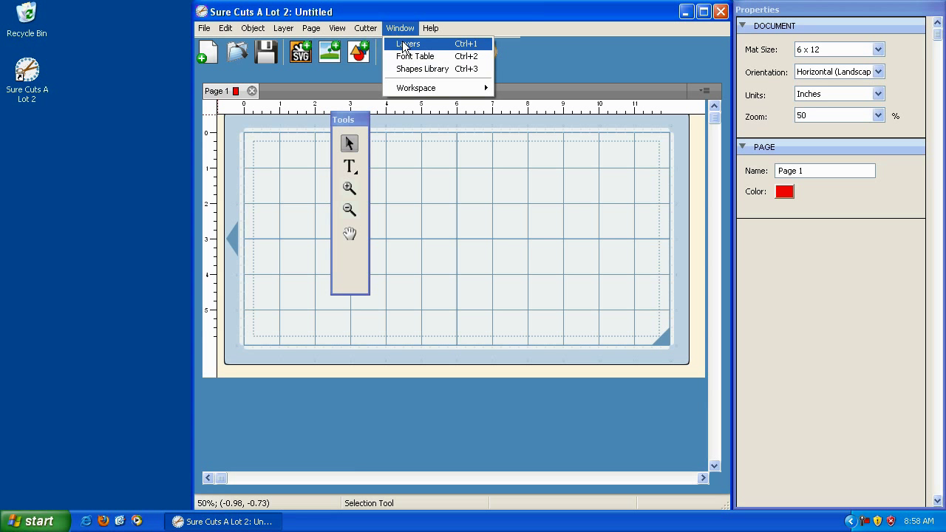
{"action": "left_click", "coordinate": [404, 43]}
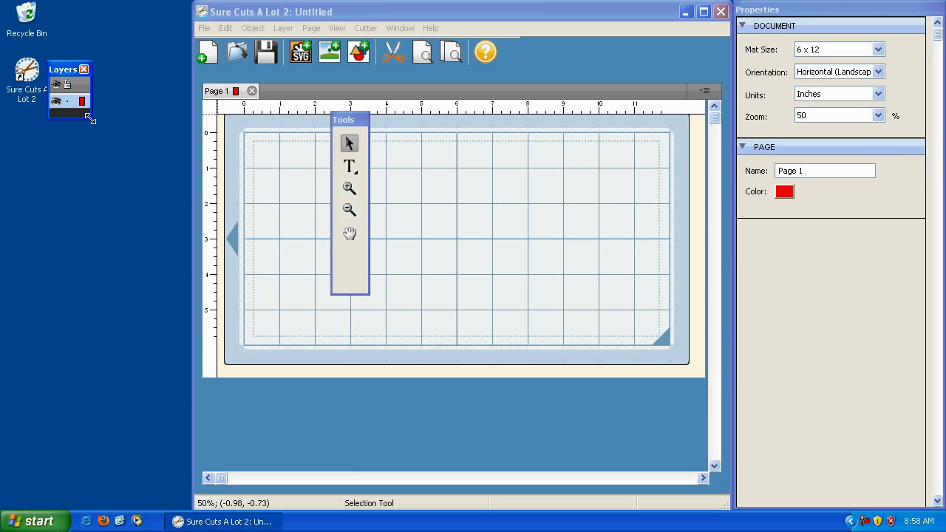
{"action": "left_click_drag", "start_coordinate": [89, 117], "coordinate": [224, 218]}
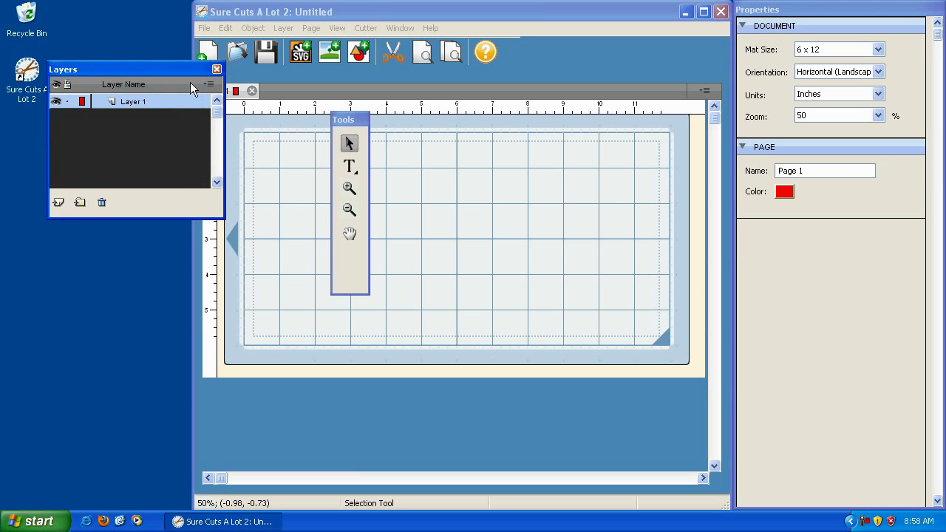
{"action": "left_click_drag", "start_coordinate": [188, 69], "coordinate": [157, 353]}
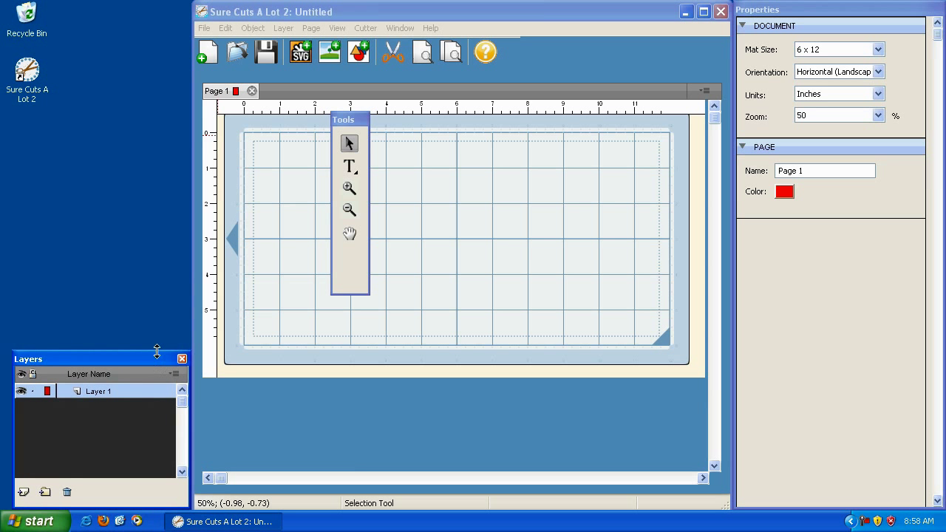
{"action": "left_click_drag", "start_coordinate": [349, 122], "coordinate": [167, 13]}
- Save this layout as a second workspace, the user's 'Advanced Workspace'
{"action": "left_click", "coordinate": [394, 30]}
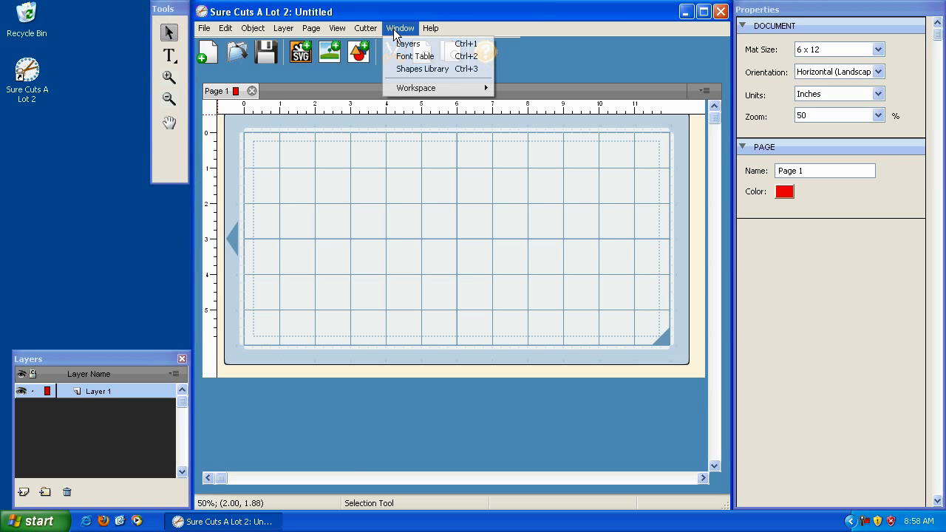
{"action": "mouse_move", "coordinate": [408, 86]}
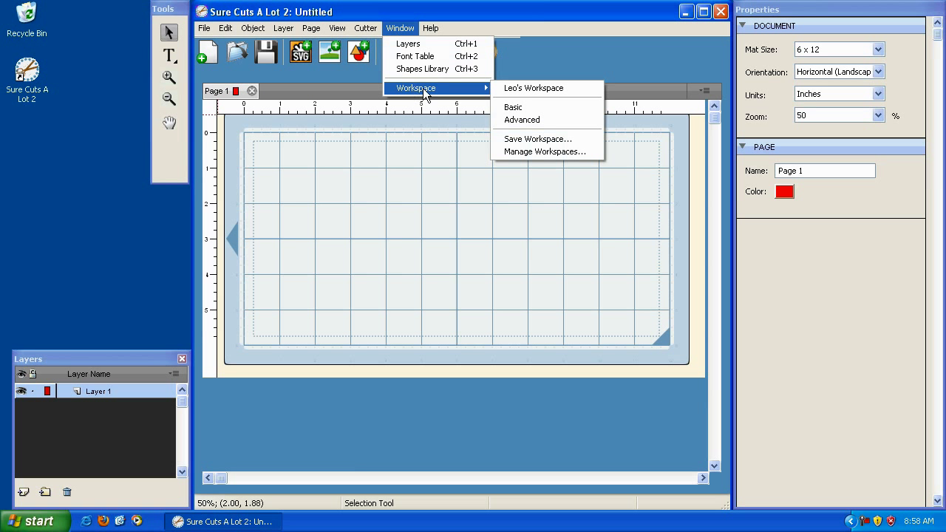
{"action": "left_click", "coordinate": [548, 140]}
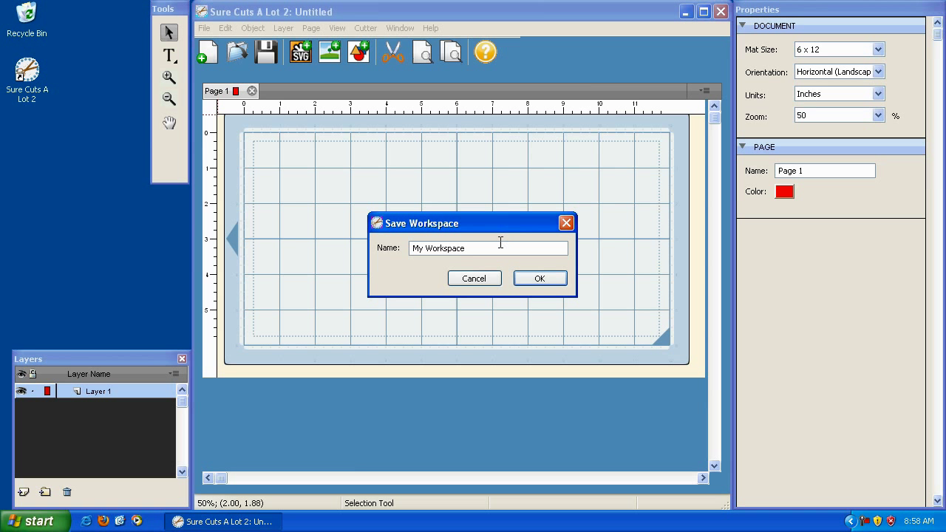
{"action": "left_click_drag", "start_coordinate": [500, 243], "coordinate": [378, 248]}
{"action": "type", "text": "Leo's Advanced Workspace"}
{"action": "left_click", "coordinate": [540, 278]}
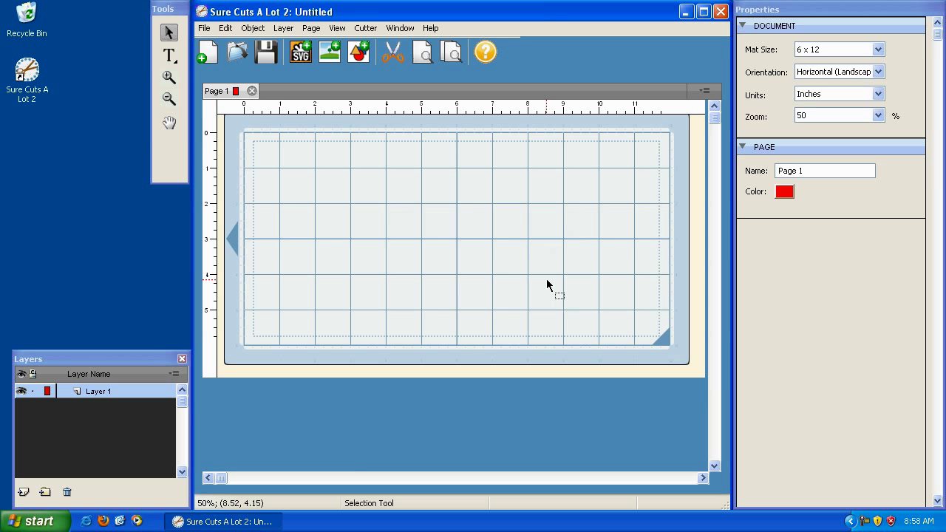
{"action": "left_click", "coordinate": [400, 30]}
{"action": "mouse_move", "coordinate": [415, 85]}
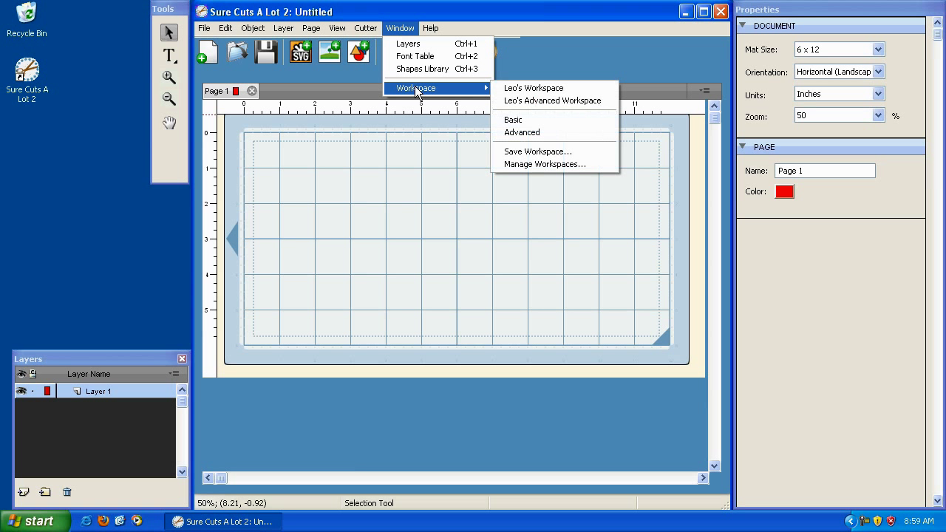
{"action": "left_click", "coordinate": [550, 90]}
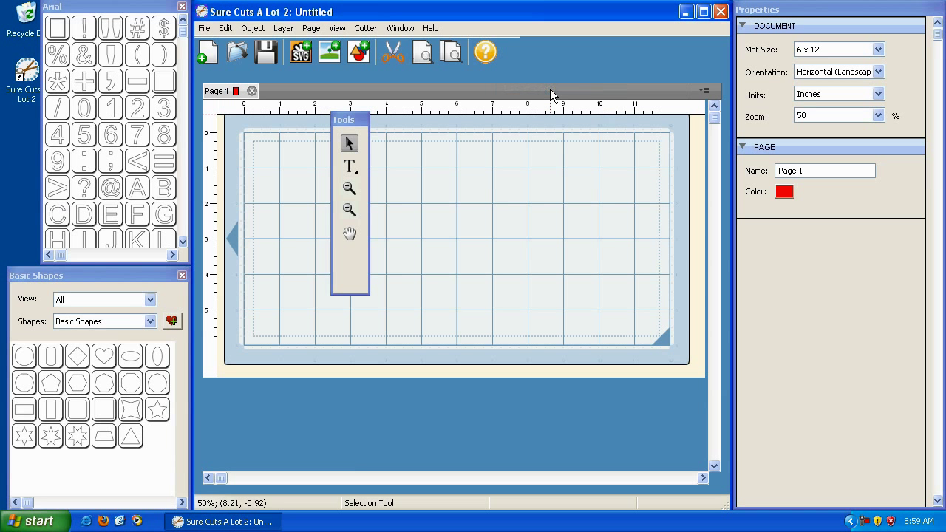
{"action": "left_click", "coordinate": [397, 28]}
{"action": "mouse_move", "coordinate": [419, 90]}
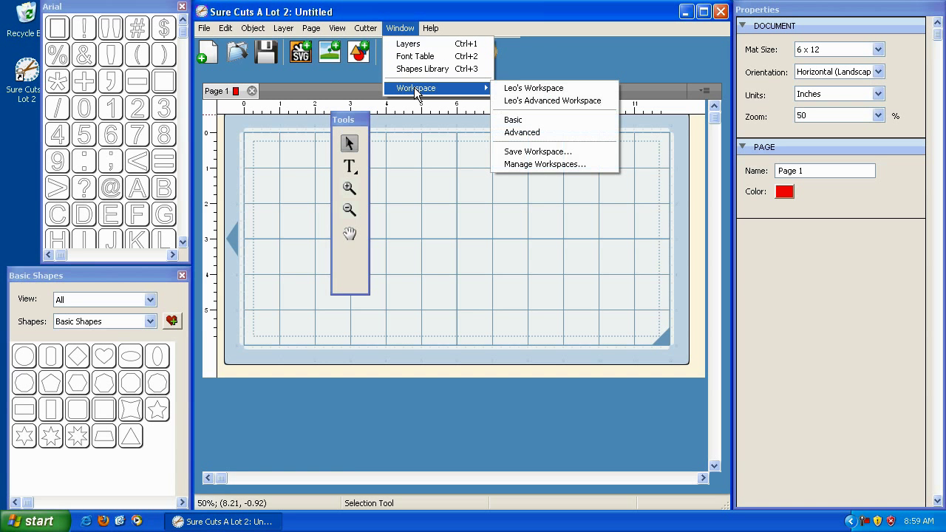
{"action": "left_click", "coordinate": [536, 103]}
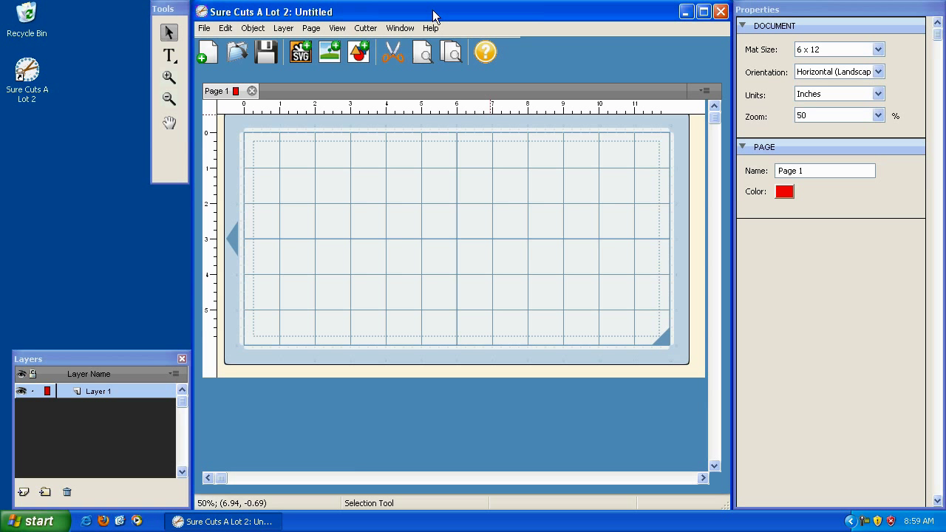
- Open Manage Workspaces and select each of the two saved custom workspaces in its list
{"action": "left_click", "coordinate": [399, 28]}
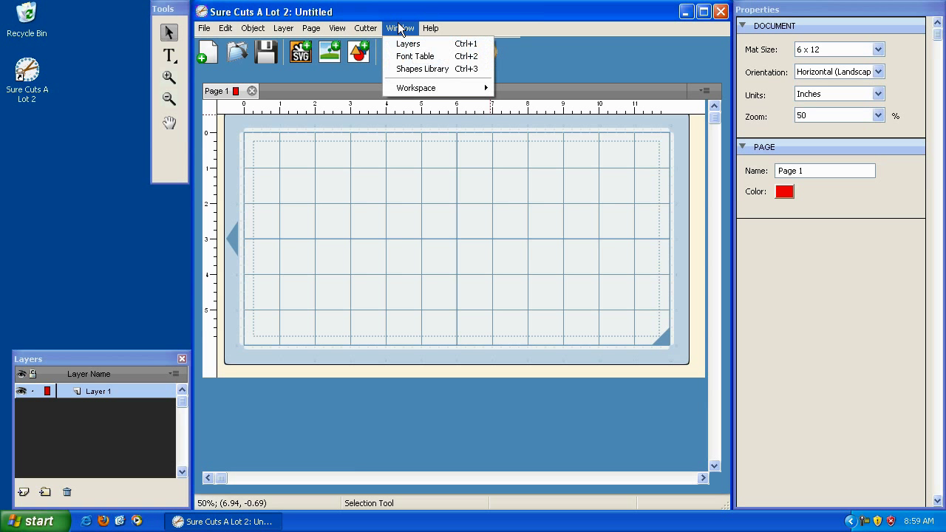
{"action": "mouse_move", "coordinate": [411, 88]}
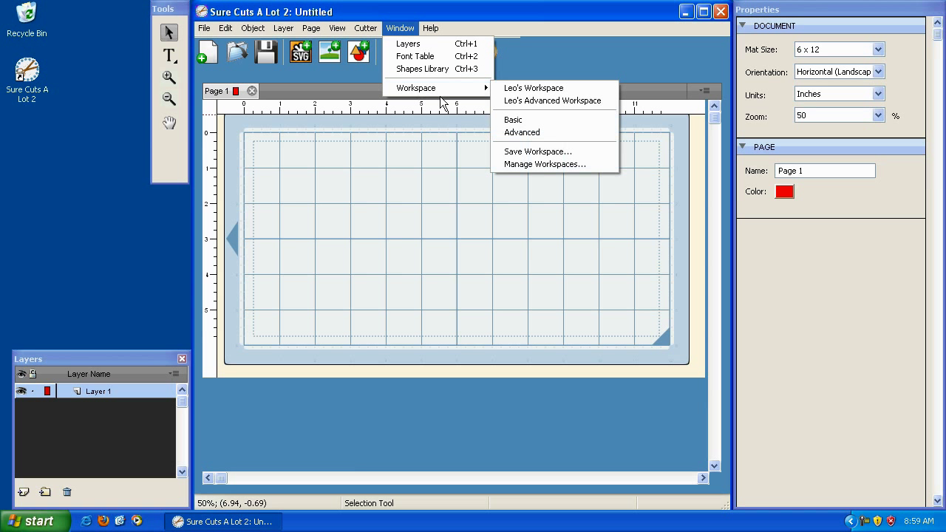
{"action": "left_click", "coordinate": [526, 164]}
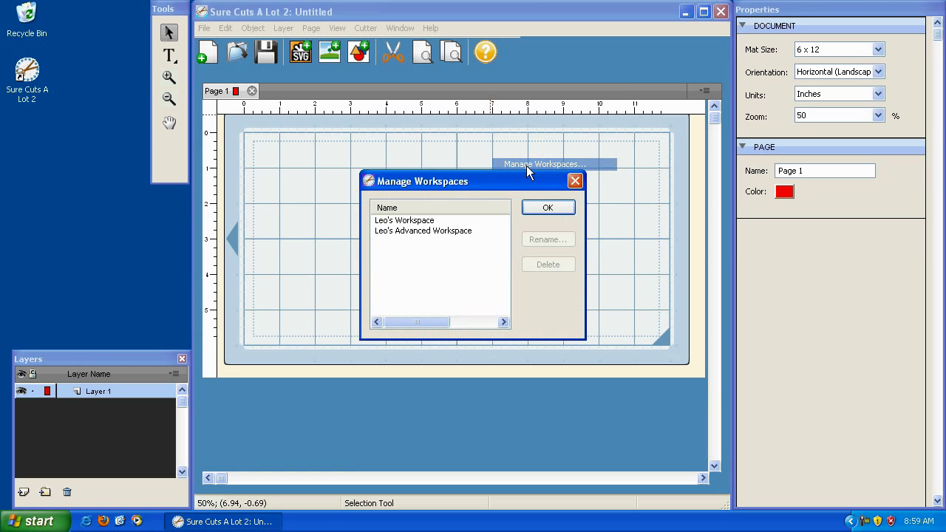
{"action": "left_click", "coordinate": [426, 220]}
{"action": "left_click", "coordinate": [424, 232]}
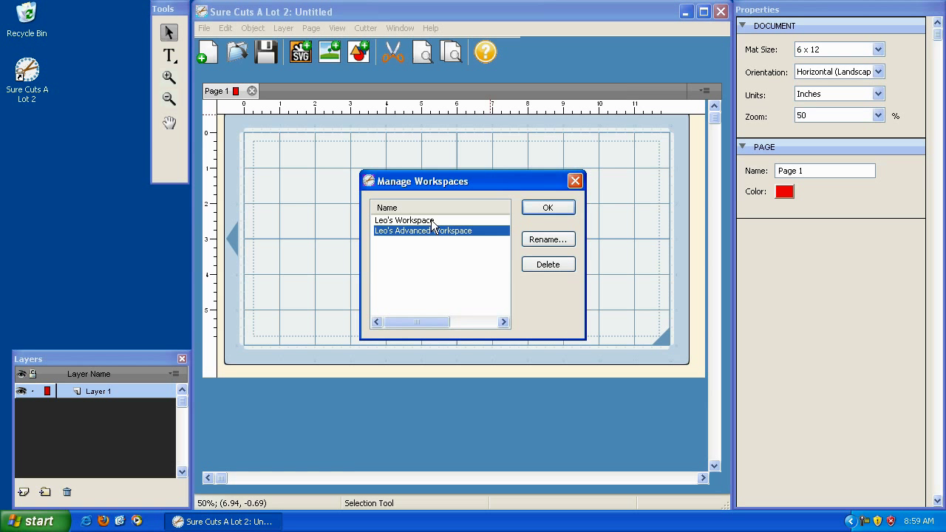
{"action": "left_click", "coordinate": [435, 221]}
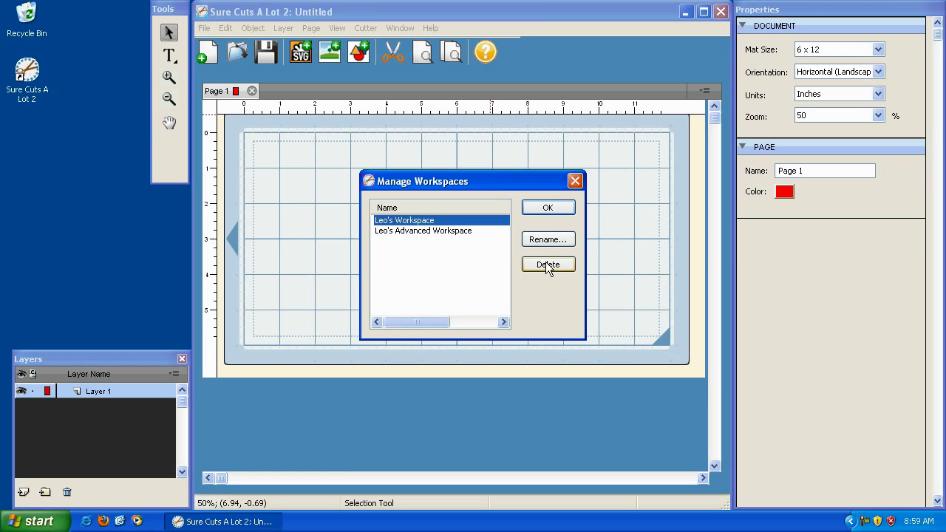